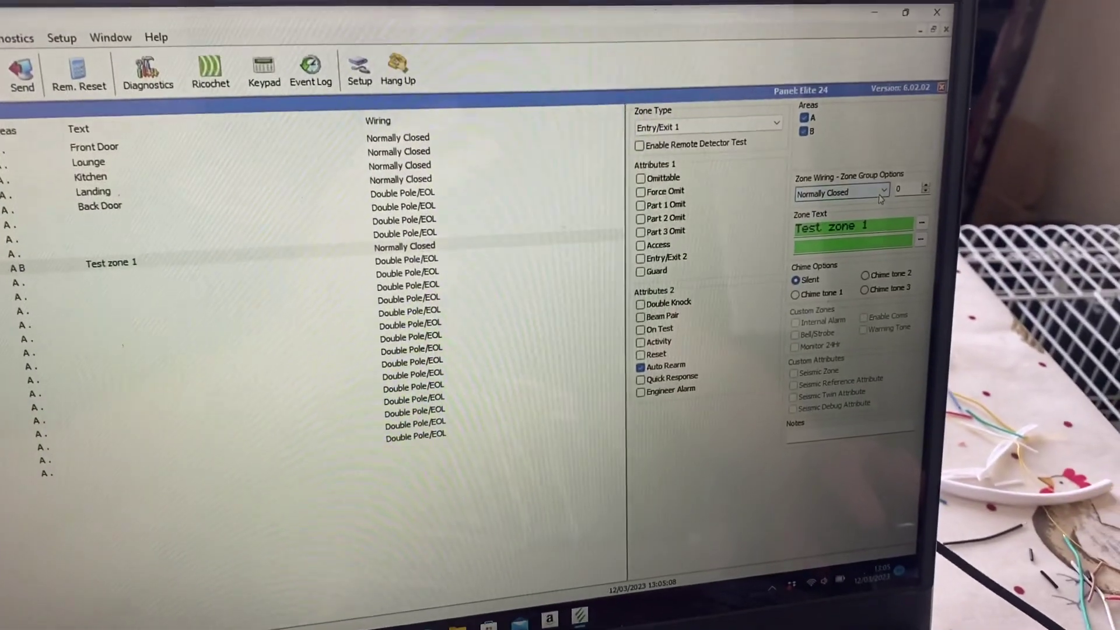
- Show the available wiring types for zone 009 'Test zone 1'
{"action": "left_click", "coordinate": [866, 172]}
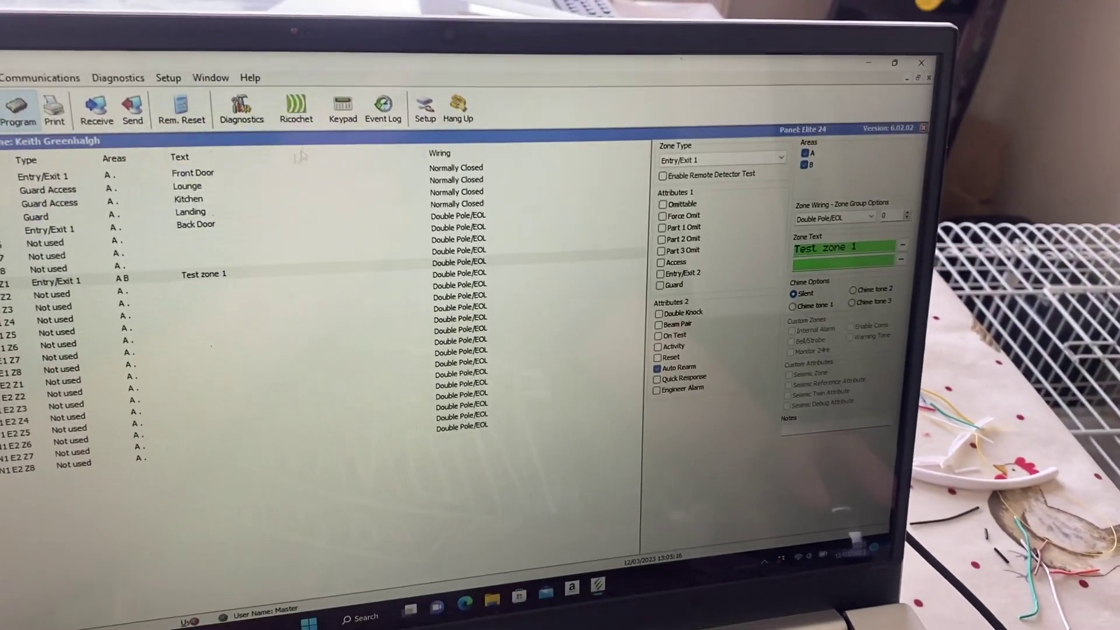
- Open the Online Status and Control window for the panel, then close it
{"action": "left_click", "coordinate": [343, 111]}
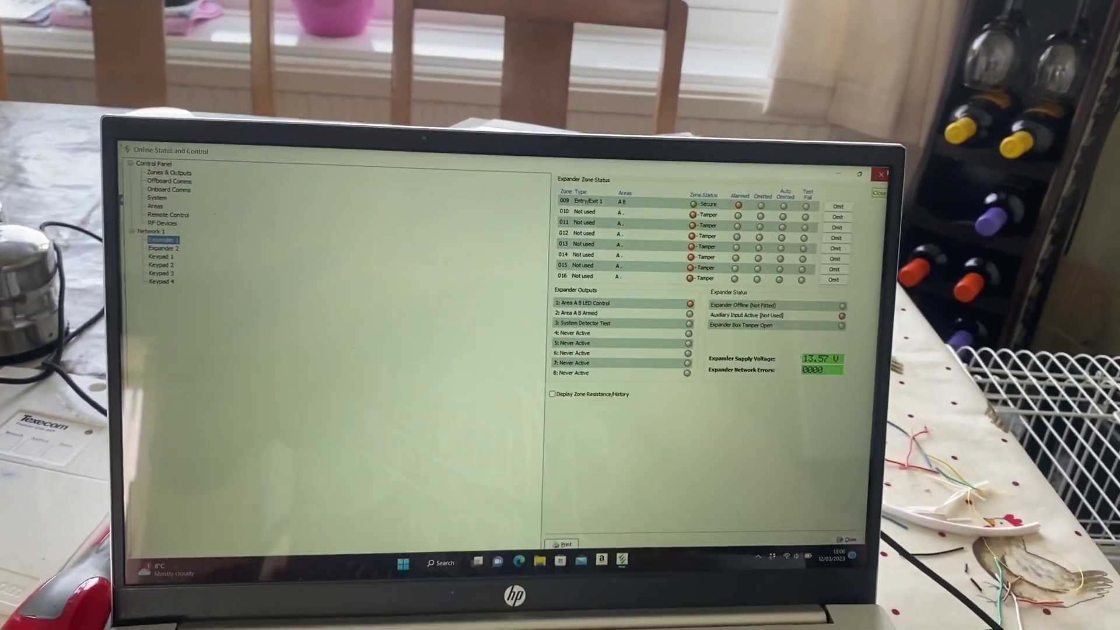
{"action": "left_click", "coordinate": [880, 174]}
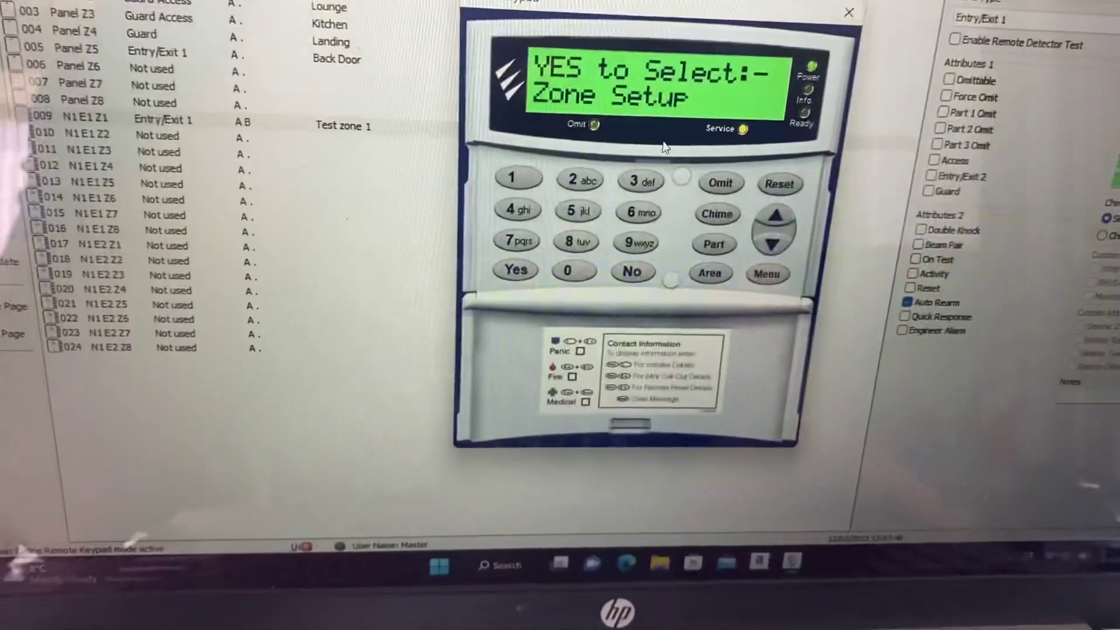
- Move the online keypad menu from Zone Setup down to Engineer Utils
{"action": "key", "text": "Down"}
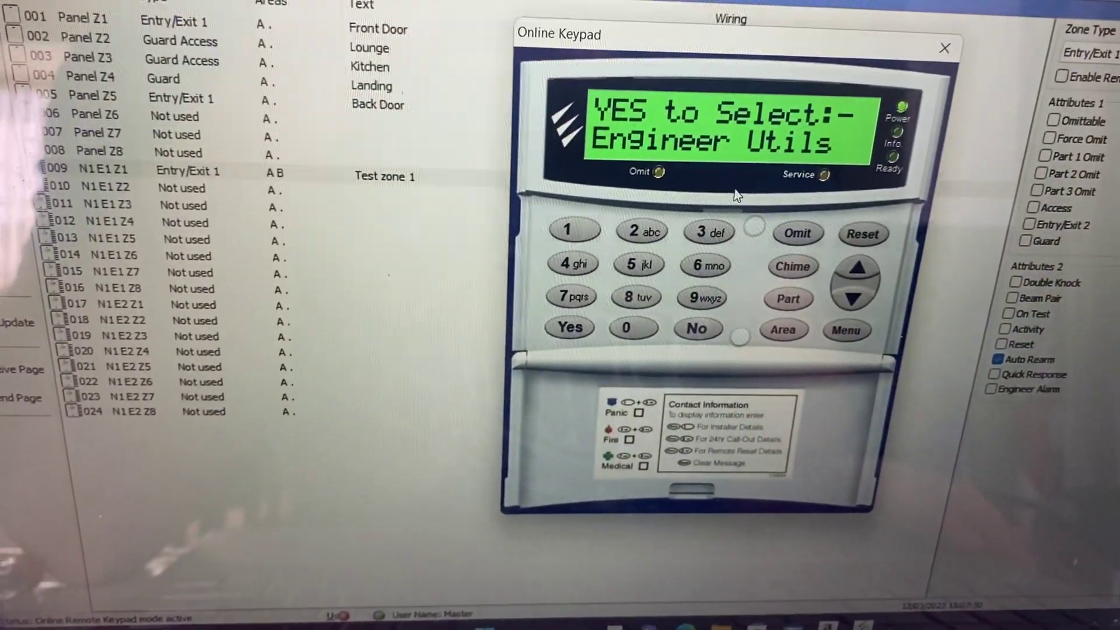
- Enter Engineer Utils and select View Zone Status, showing Zone 001 as Secure
{"action": "key", "text": "Return"}
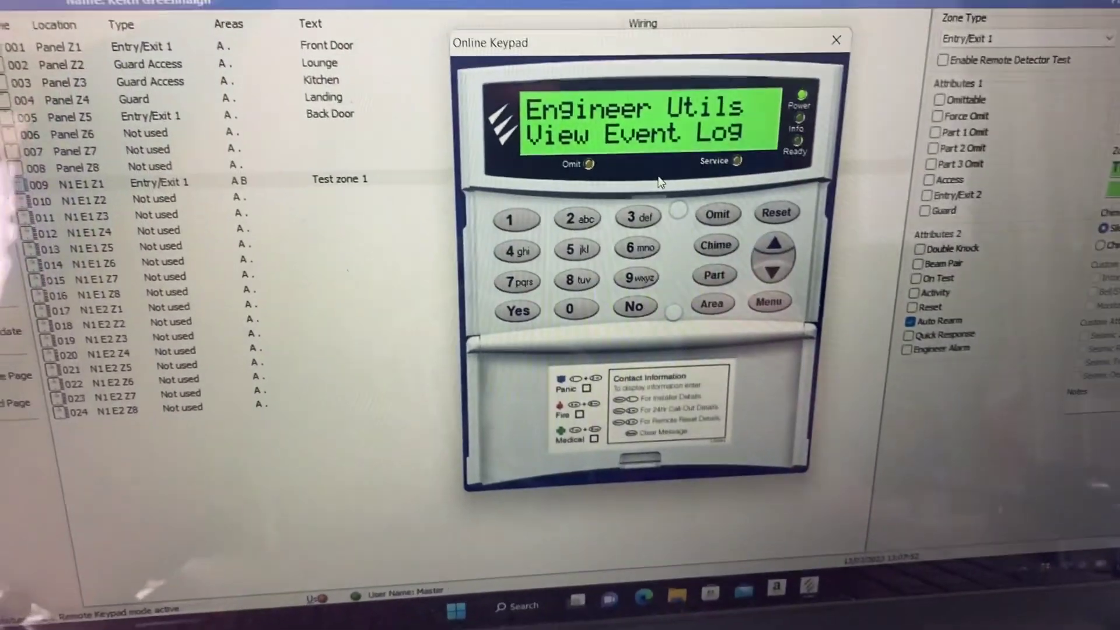
{"action": "key", "text": "Down"}
{"action": "key", "text": "Down"}
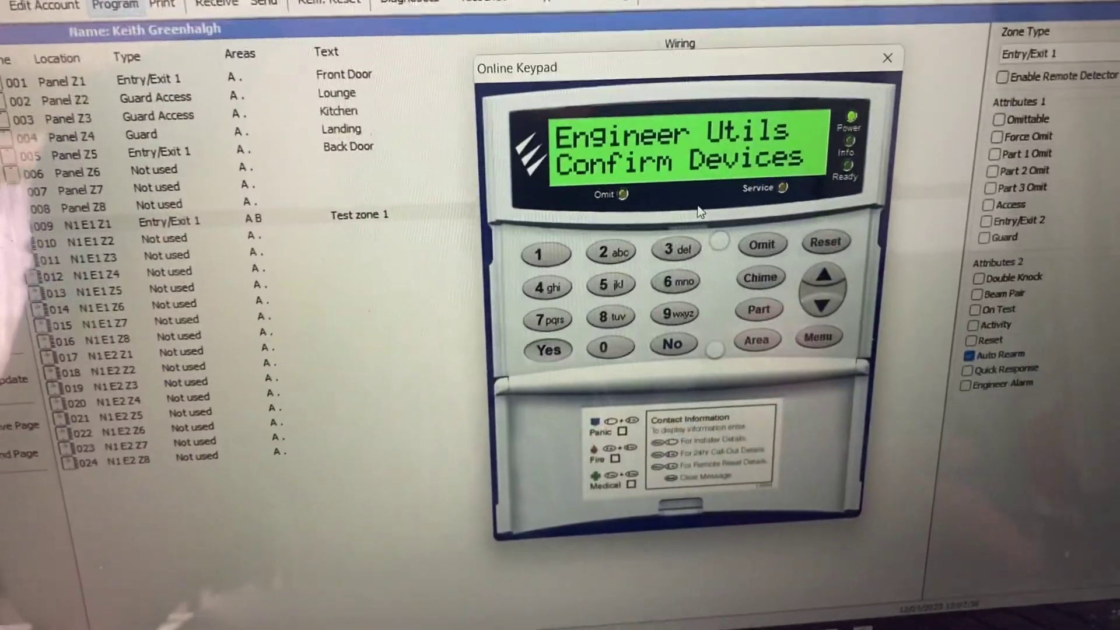
{"action": "key", "text": "Return"}
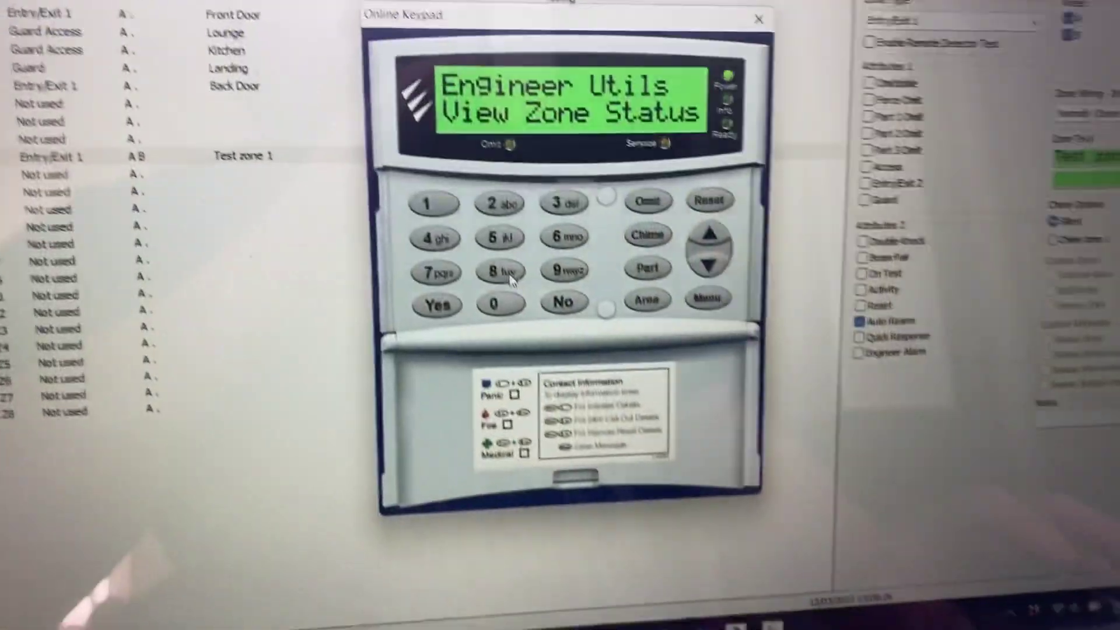
{"action": "left_click", "coordinate": [401, 267]}
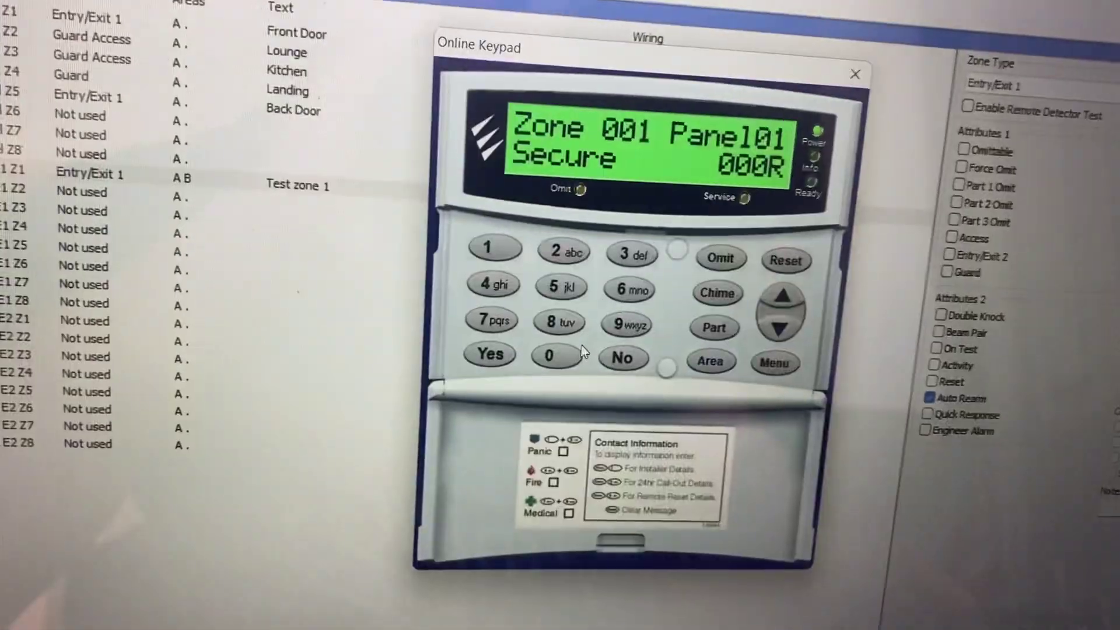
- Enter zone number 009 on the online keypad to display its status
{"action": "key", "text": "9"}
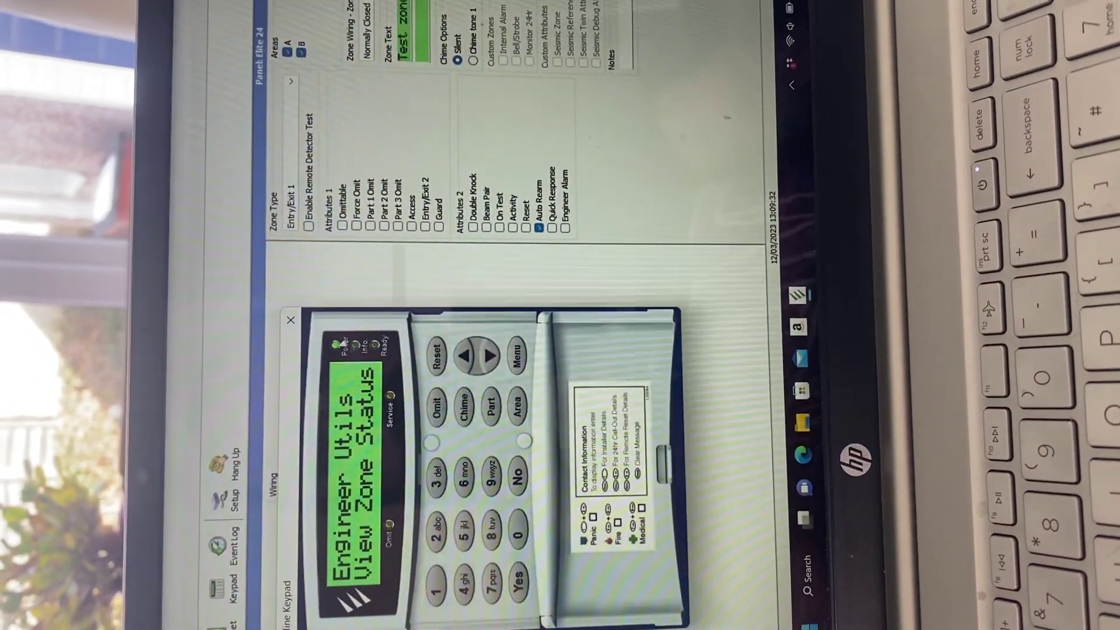
- Close the Online Keypad window, returning to zone 009's settings
{"action": "left_click", "coordinate": [265, 284]}
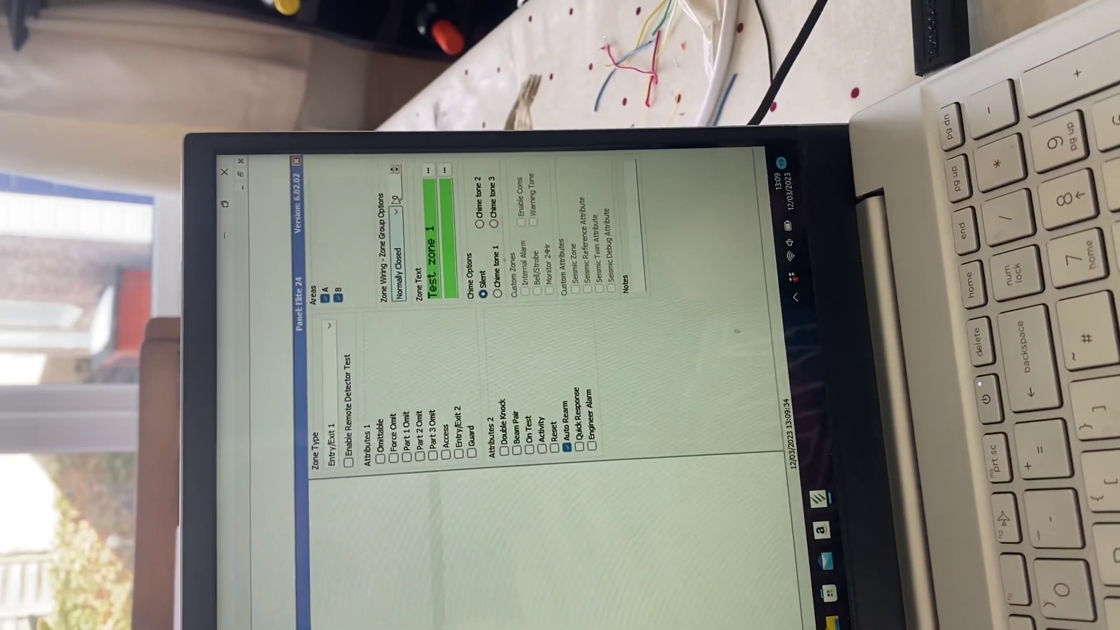